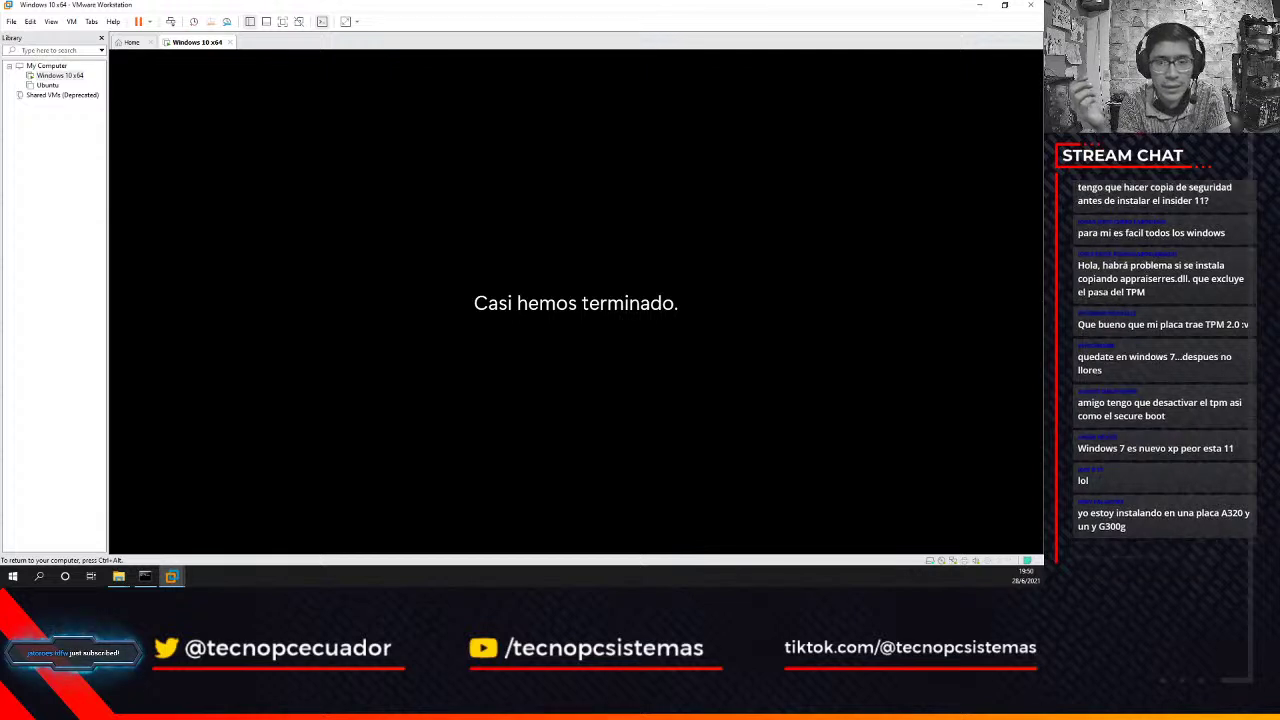
Step: Open the Acerca de page of the Sistema settings in the Windows virtual machine
{"action": "key", "text": "super"}
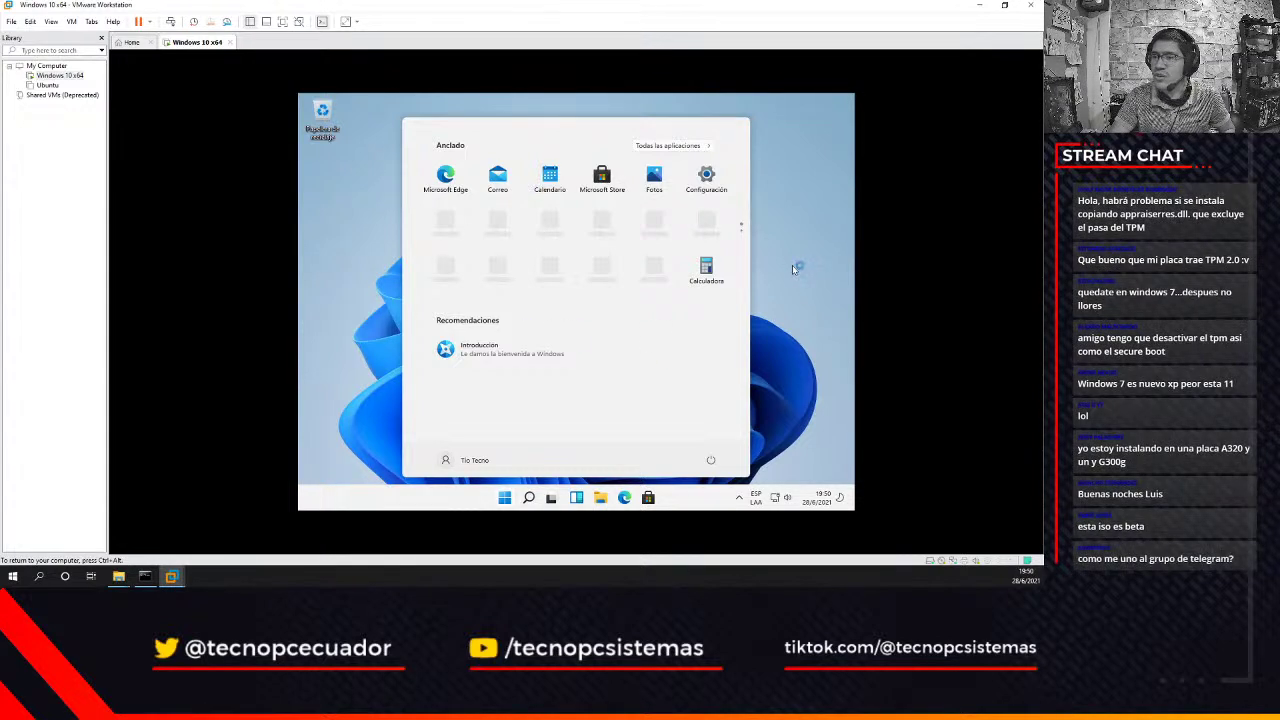
{"action": "key", "text": "super"}
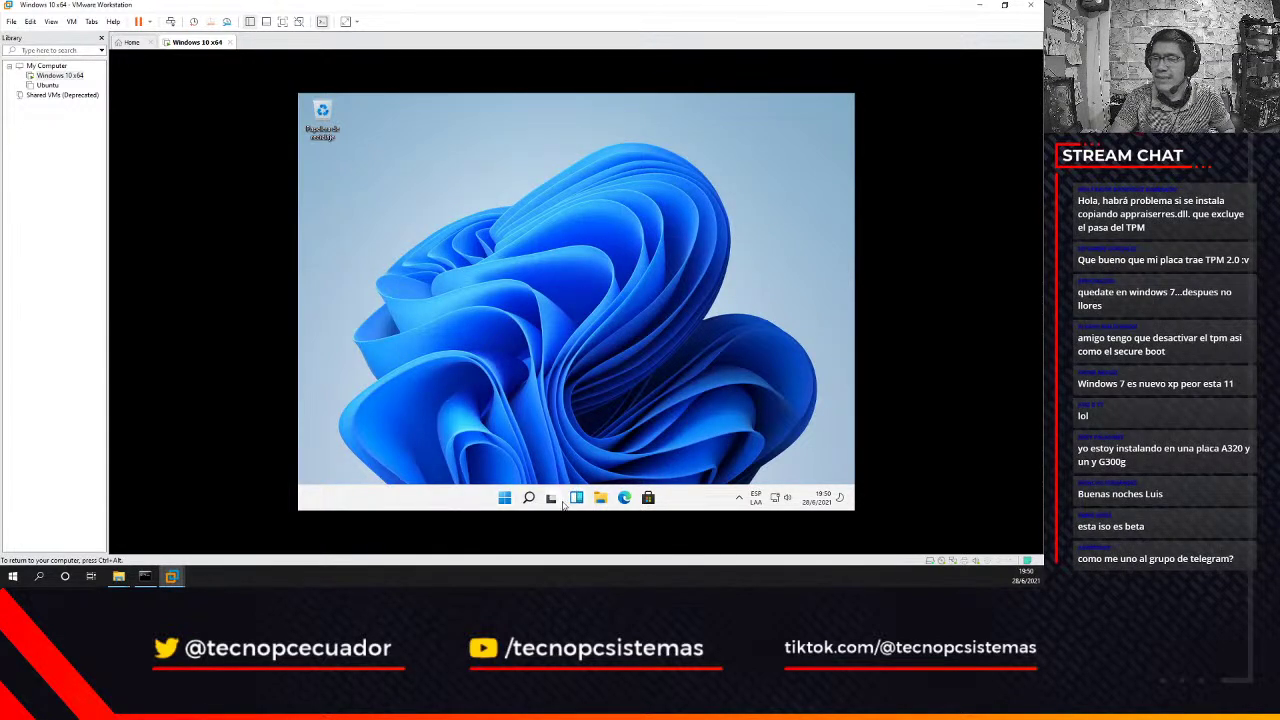
{"action": "left_click", "coordinate": [503, 498]}
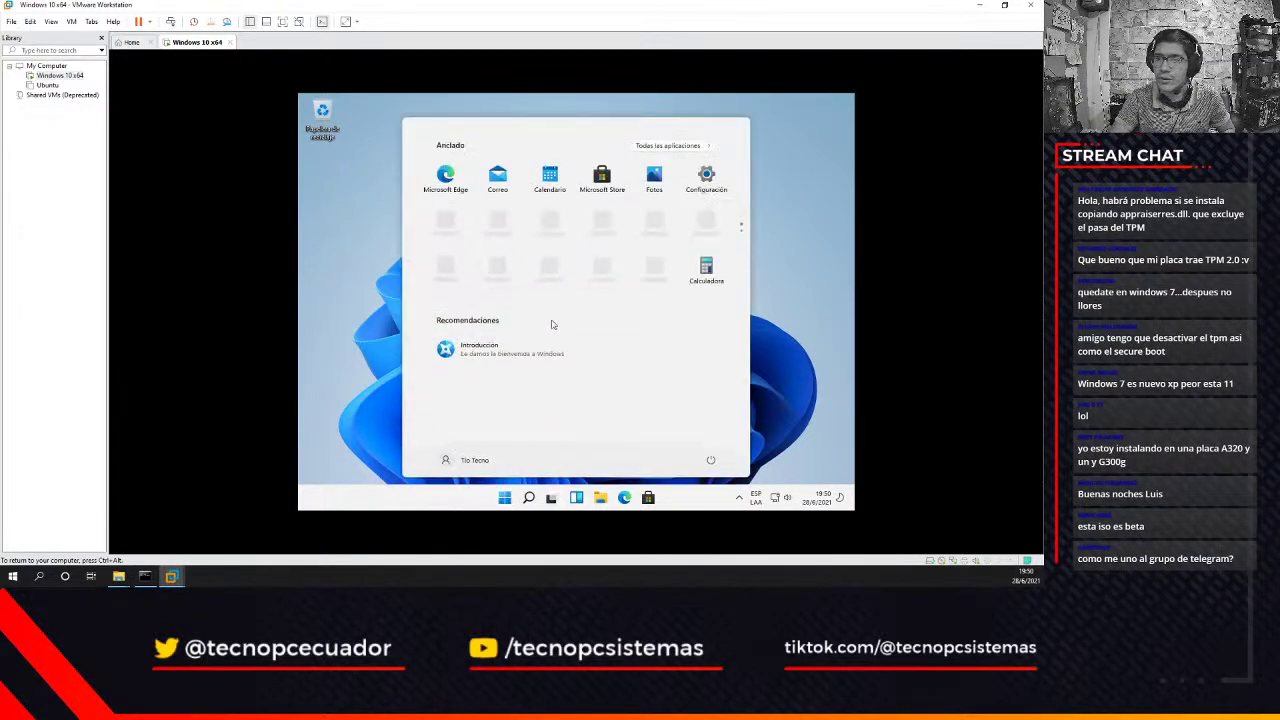
{"action": "left_click", "coordinate": [716, 182]}
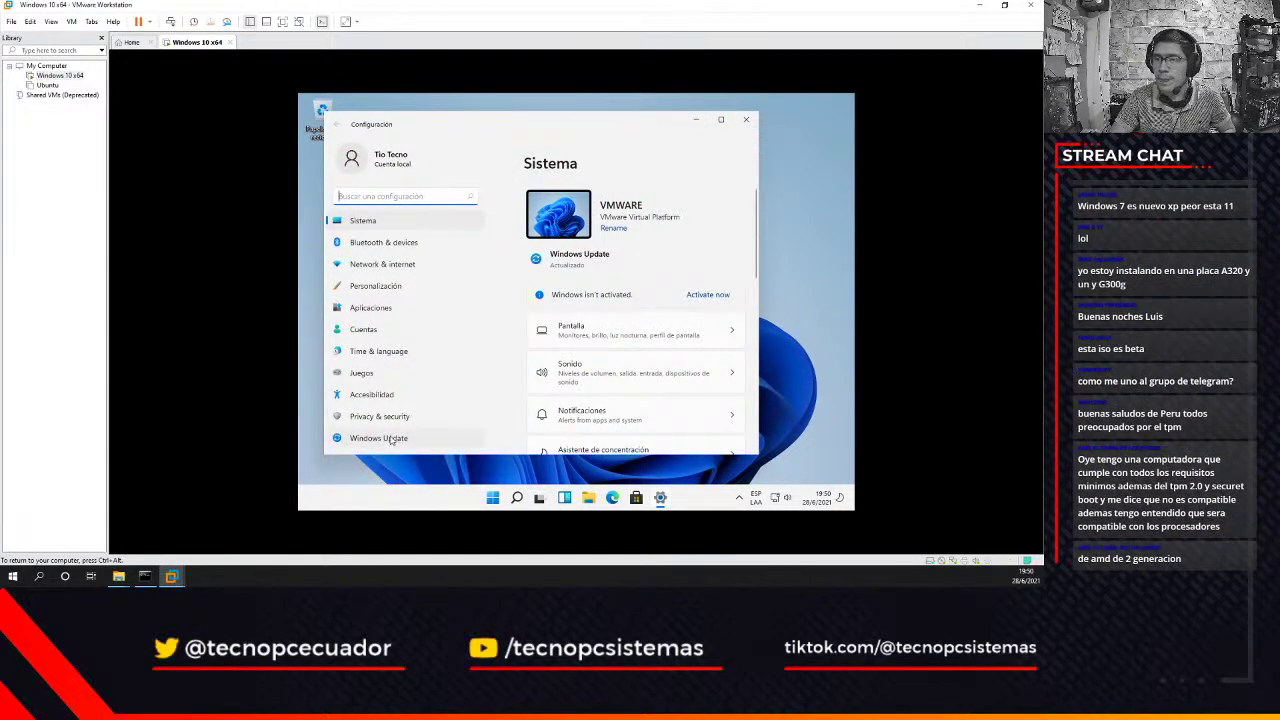
{"action": "scroll", "coordinate": [603, 423], "scroll_direction": "down", "scroll_amount": 5}
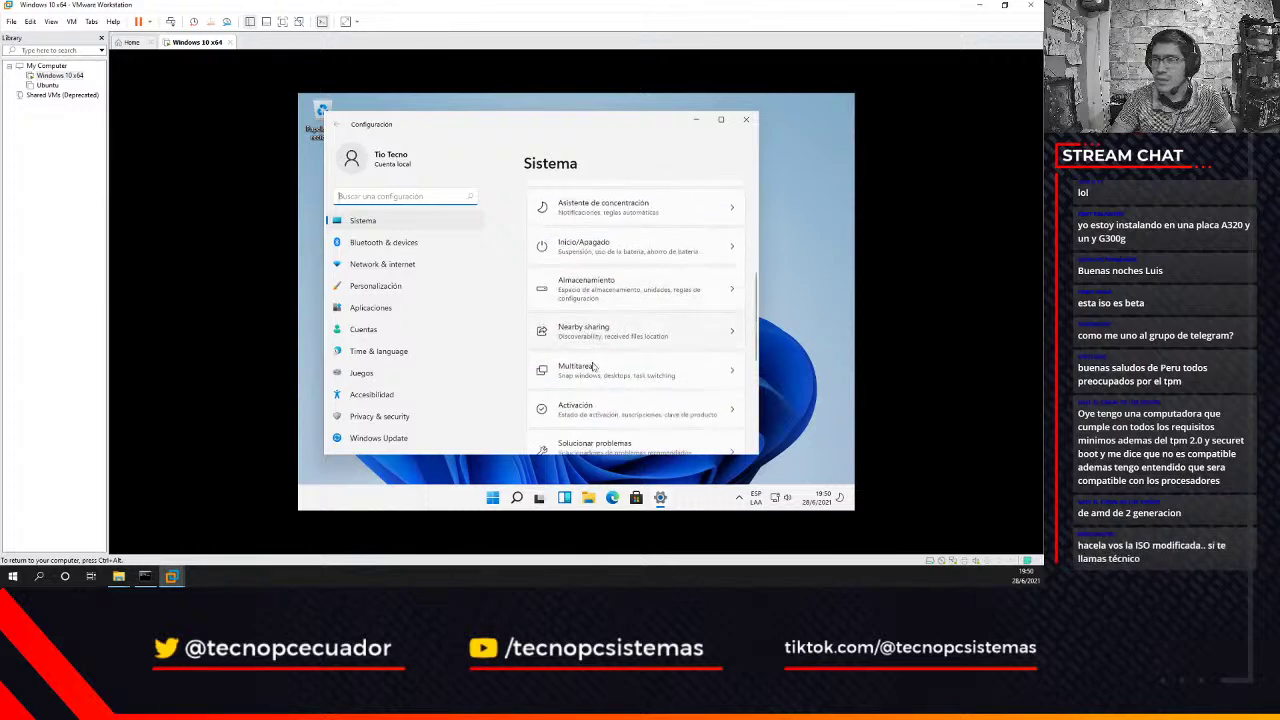
{"action": "scroll", "coordinate": [603, 423], "scroll_direction": "down", "scroll_amount": 1}
{"action": "left_click", "coordinate": [603, 420]}
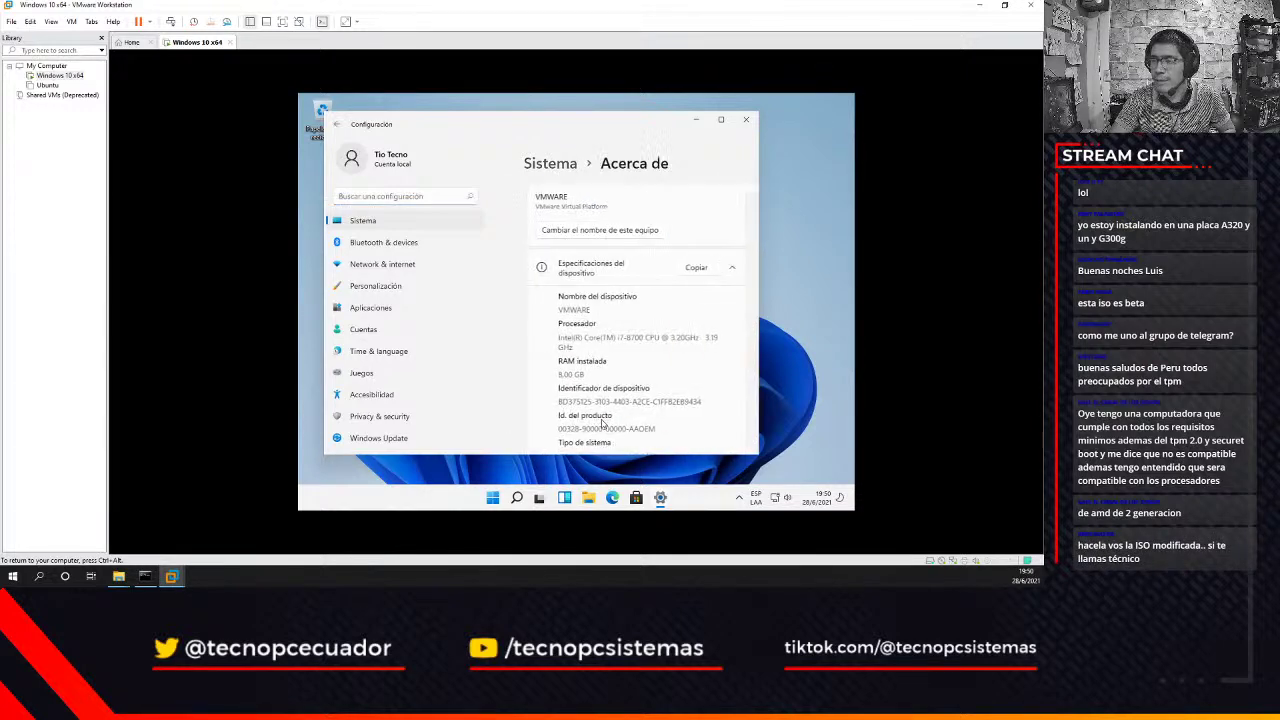
Step: Maximize the settings window, check the Edición entry under Especificaciones de Windows, and close the settings
{"action": "left_click", "coordinate": [720, 119]}
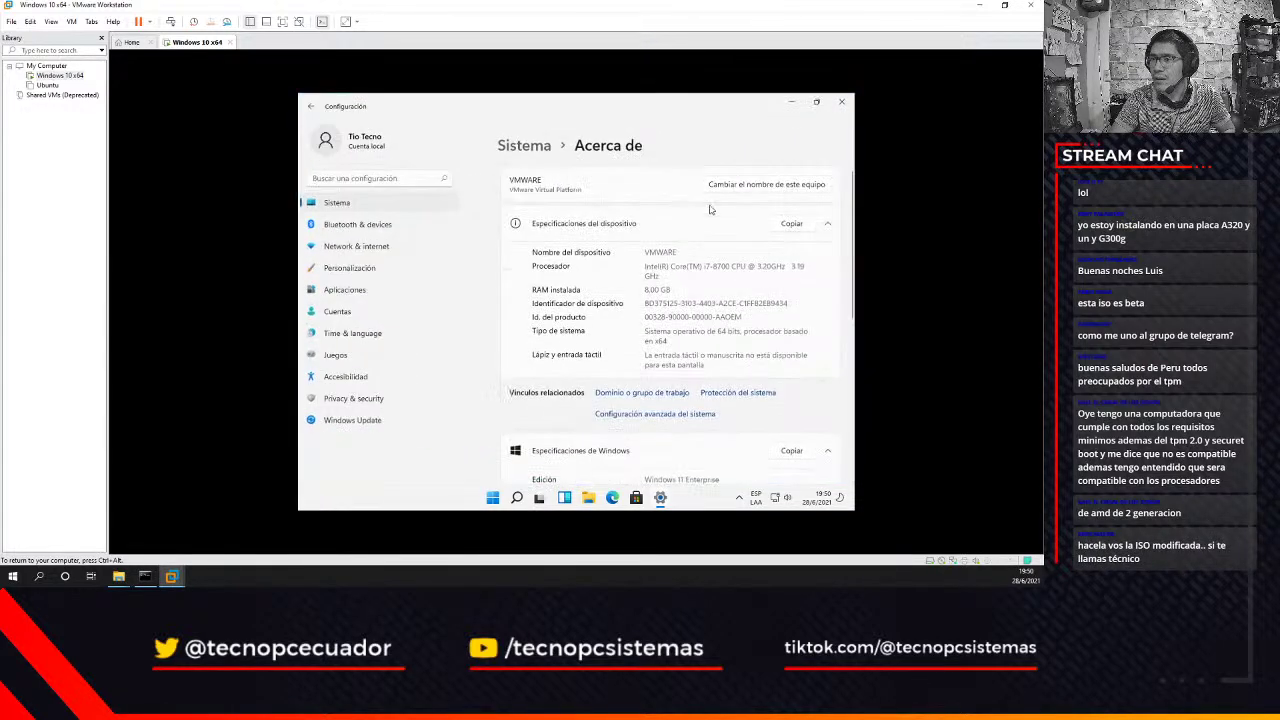
{"action": "scroll", "coordinate": [689, 304], "scroll_direction": "down", "scroll_amount": 2}
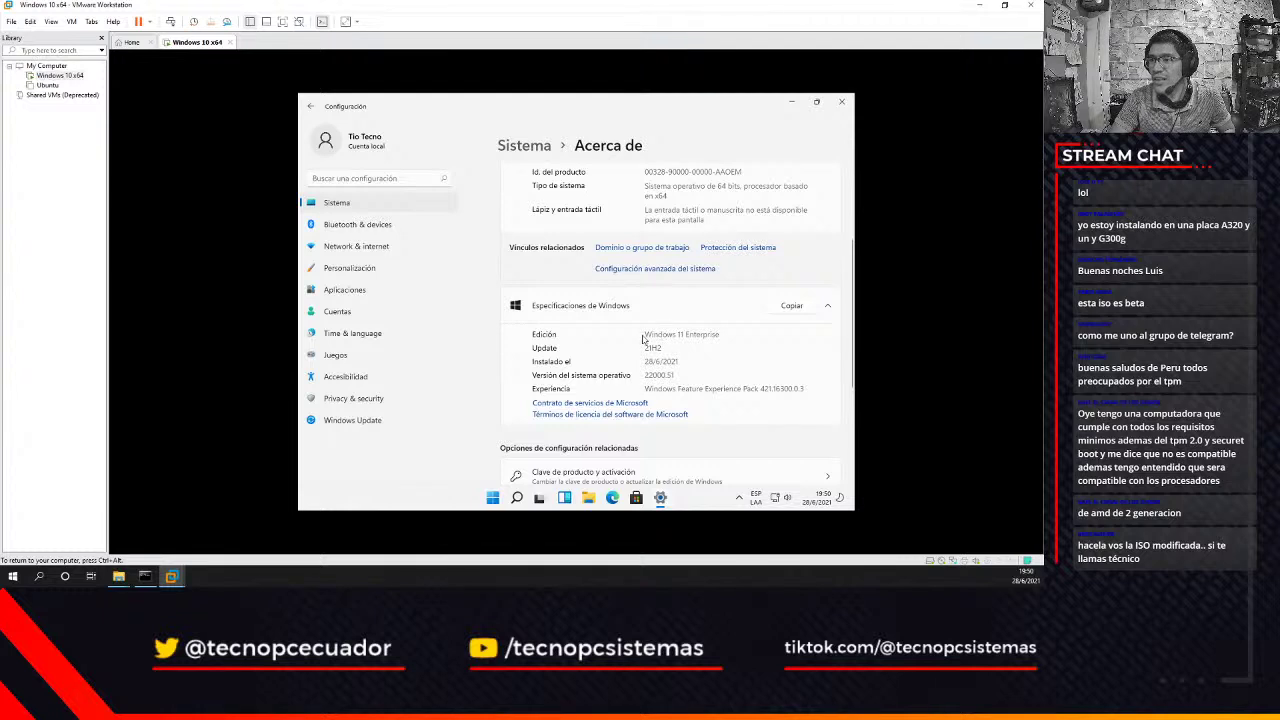
{"action": "left_click_drag", "start_coordinate": [645, 334], "coordinate": [722, 334]}
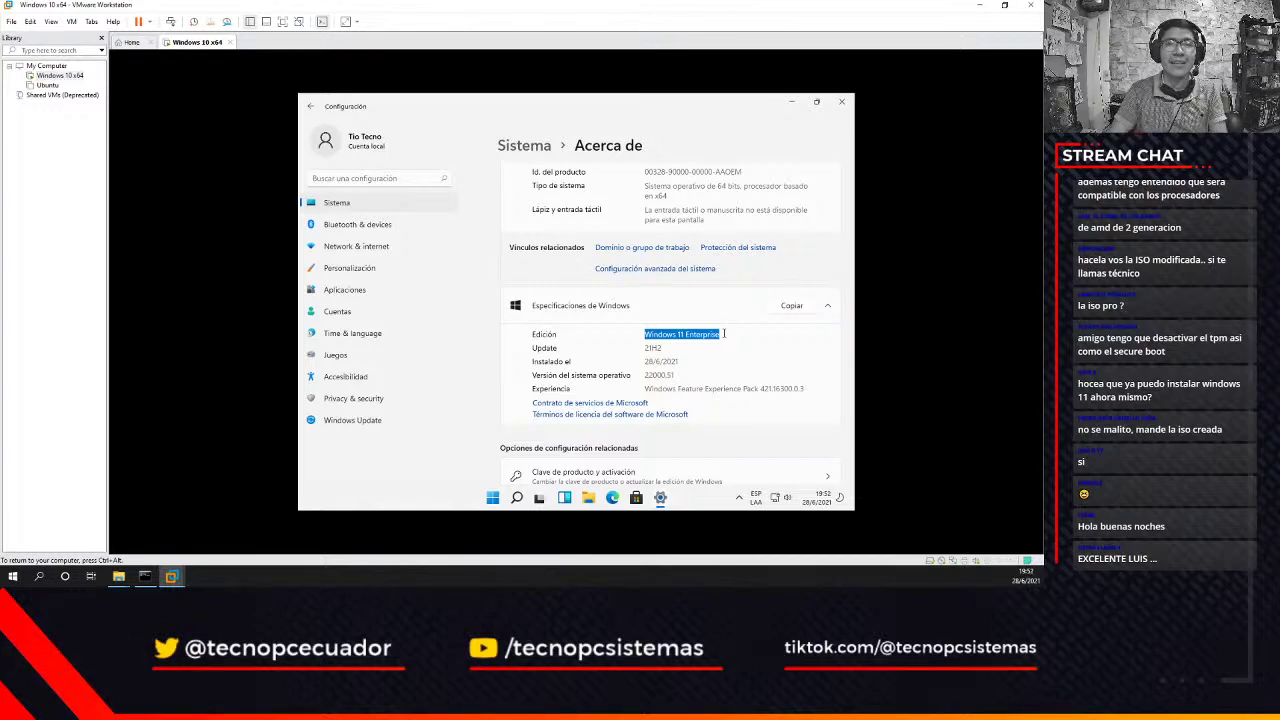
{"action": "key", "text": "ctrl+alt"}
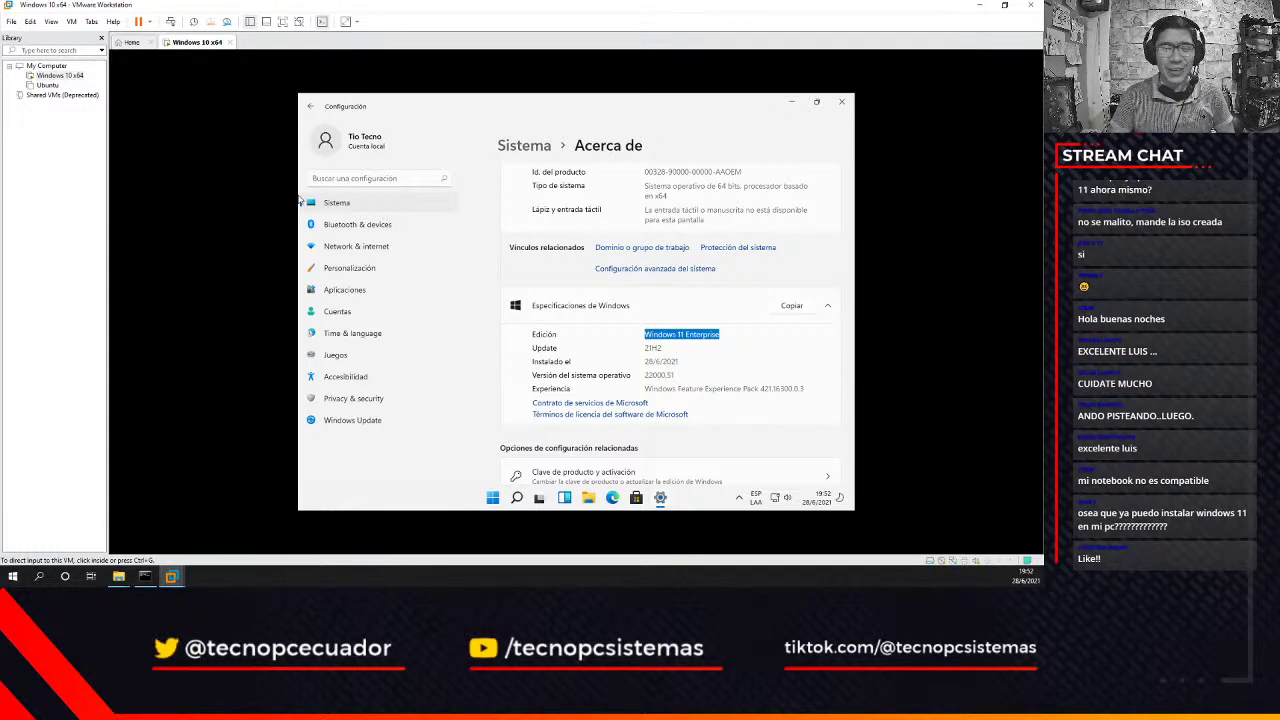
{"action": "left_click", "coordinate": [841, 101]}
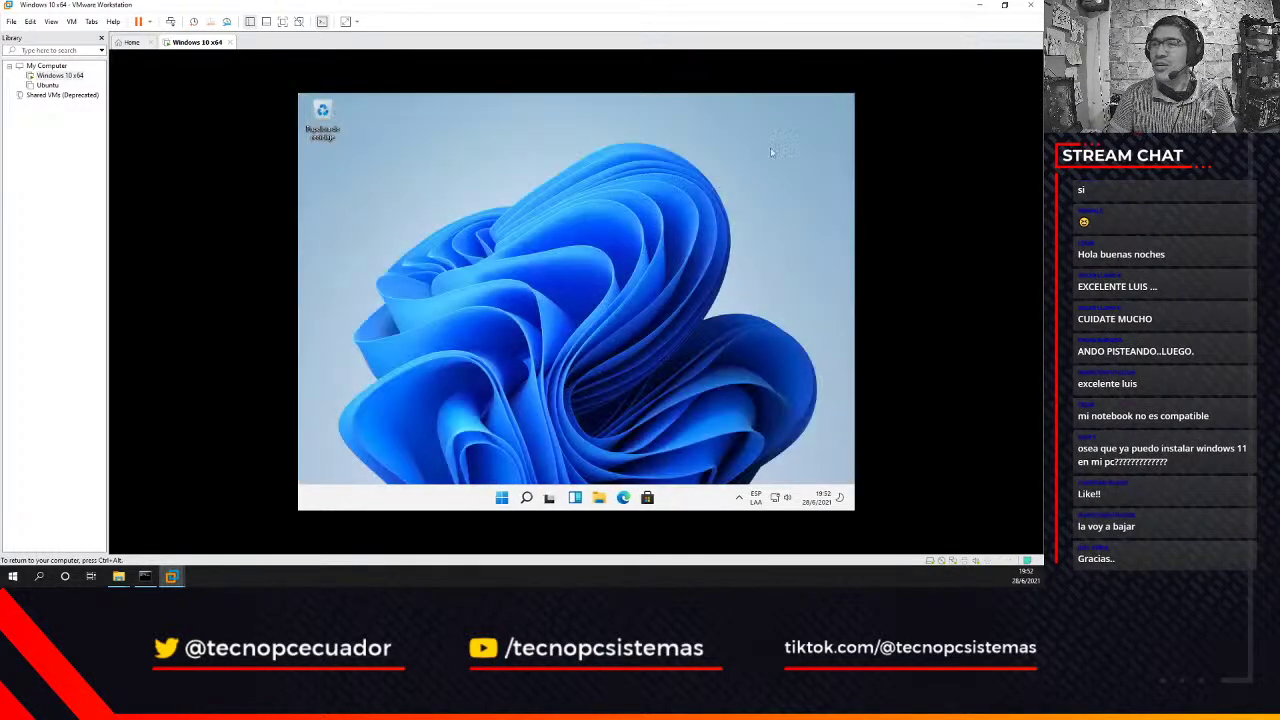
{"action": "left_click", "coordinate": [502, 497]}
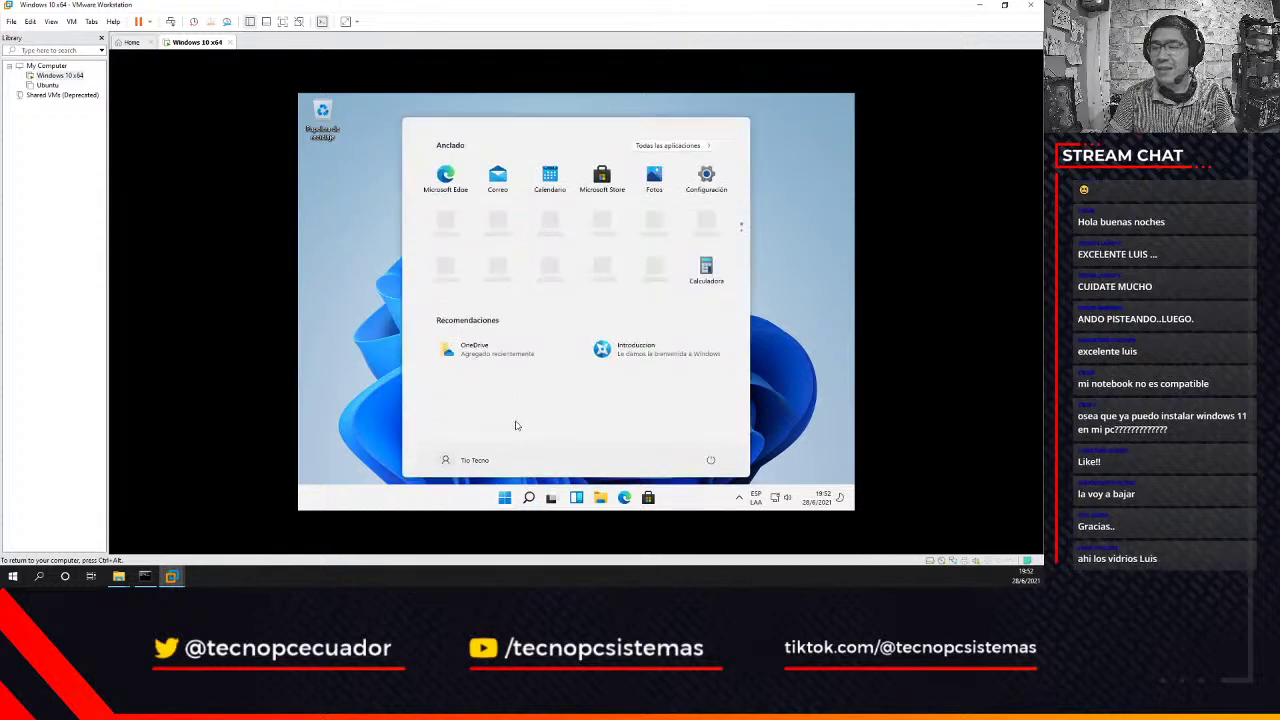
{"action": "left_click", "coordinate": [353, 357]}
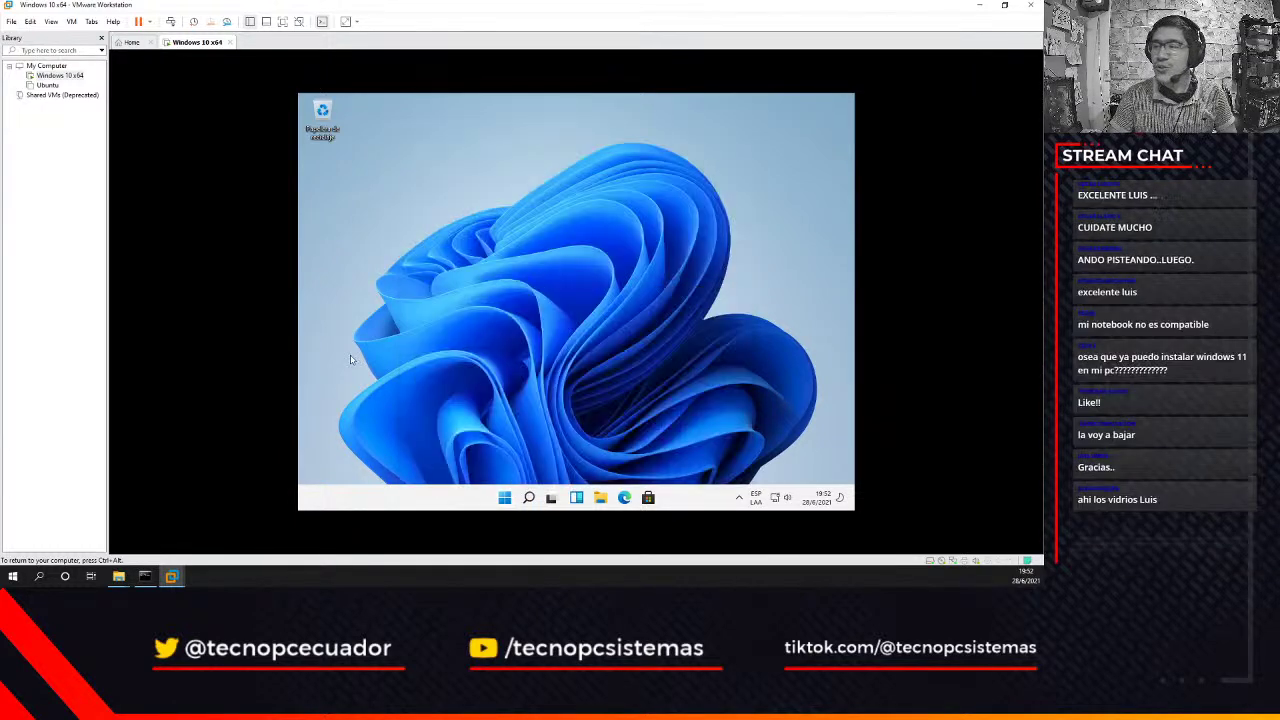
{"action": "key", "text": "ctrl+alt"}
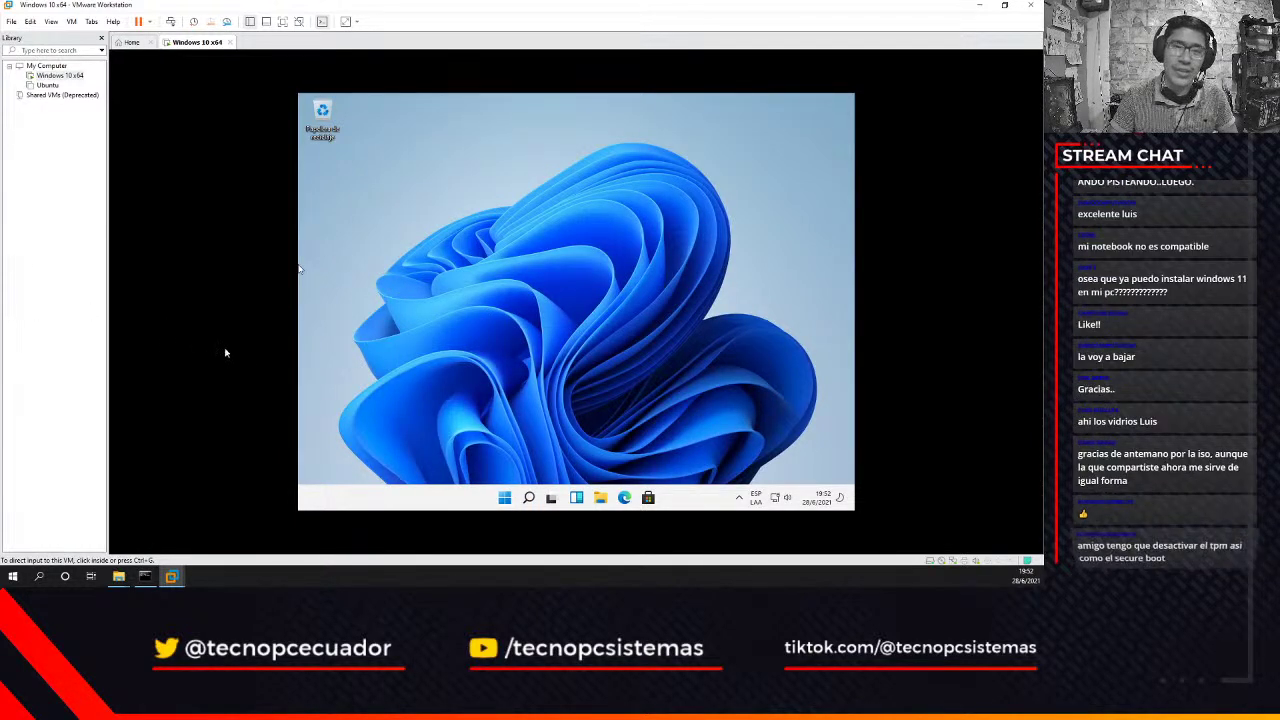
{"action": "left_click", "coordinate": [372, 402]}
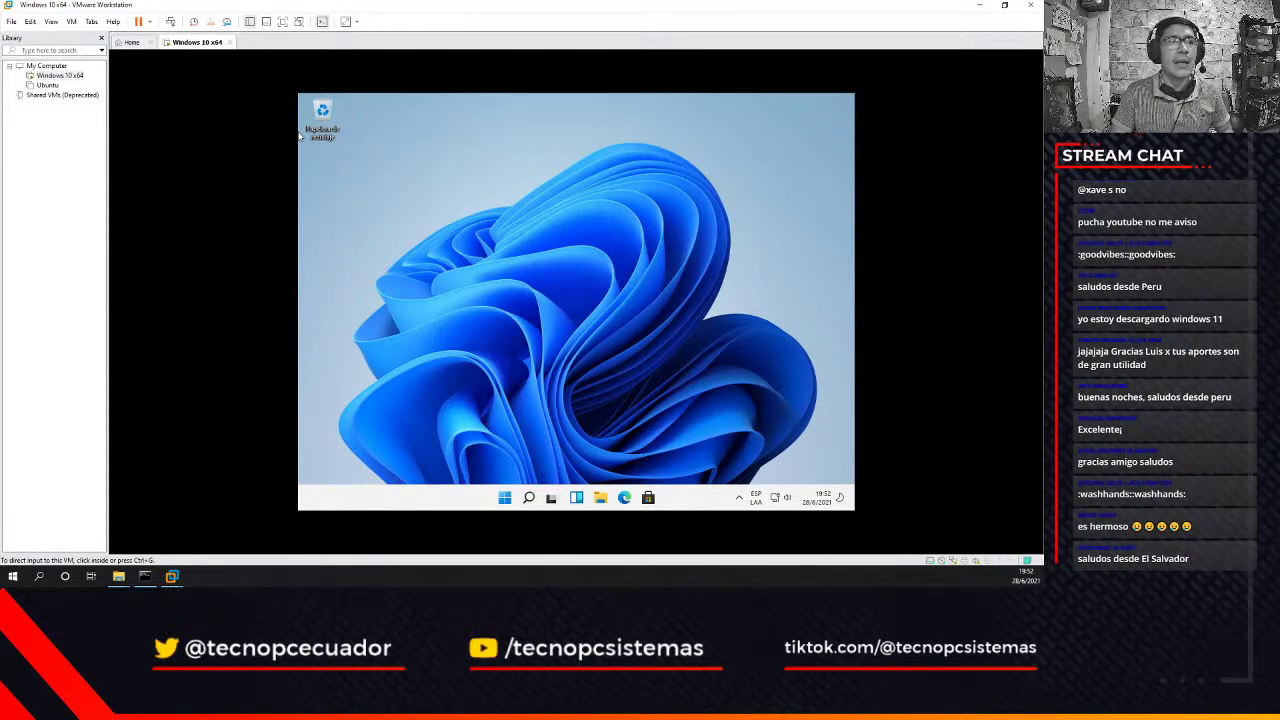
Step: Switch to the YouTube channel page in Edge and open the playlist "Música sin copyrigth" from the channel's playlists
{"action": "key", "text": "alt+Tab"}
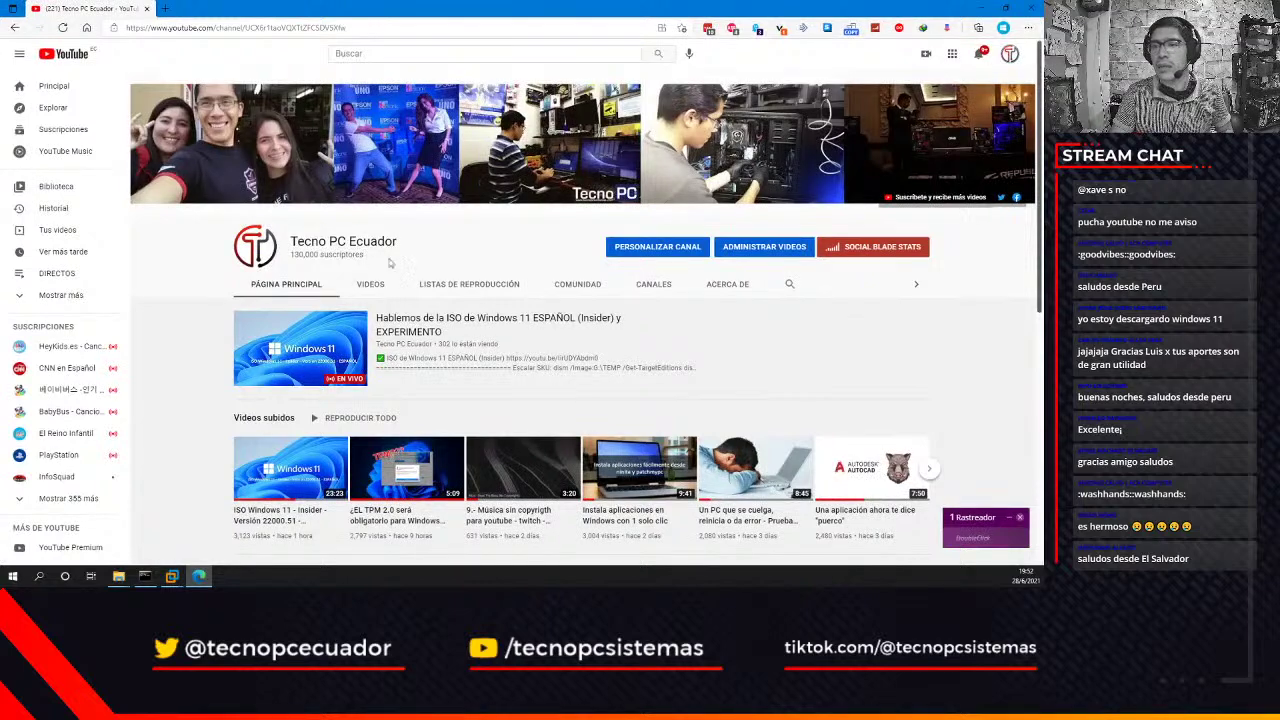
{"action": "left_click", "coordinate": [474, 287]}
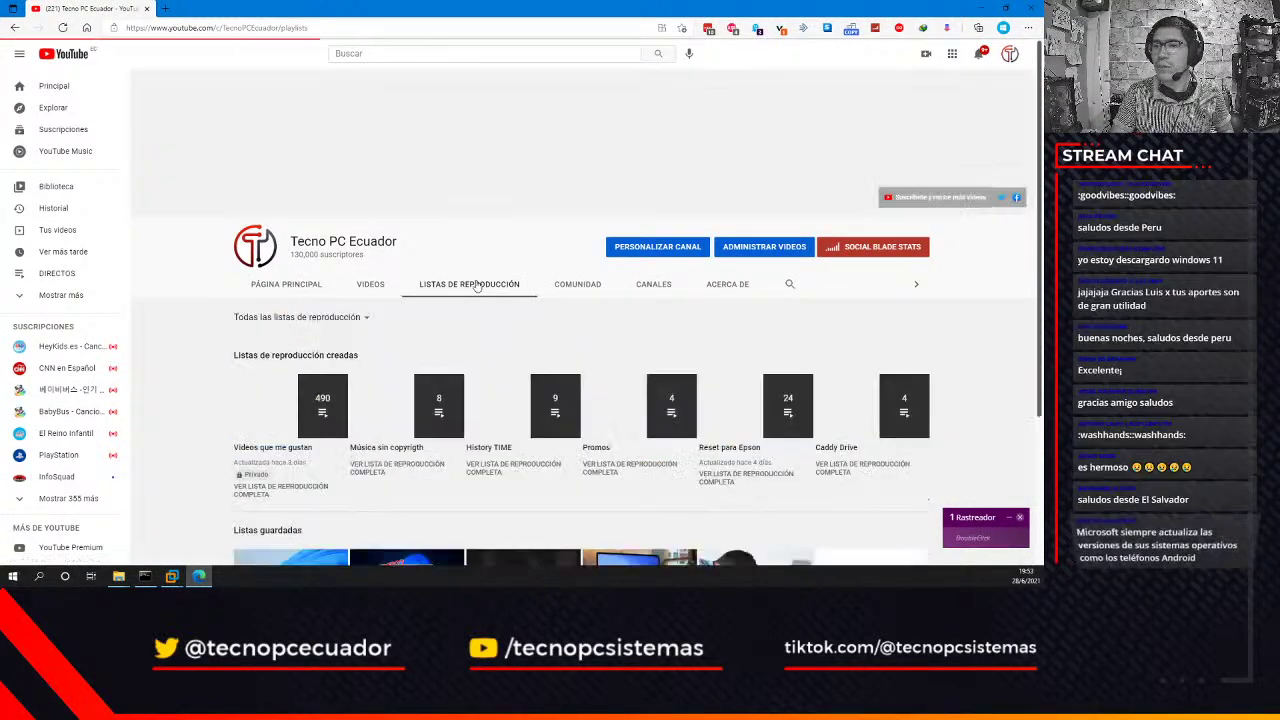
{"action": "scroll", "coordinate": [474, 287], "scroll_direction": "down", "scroll_amount": 1}
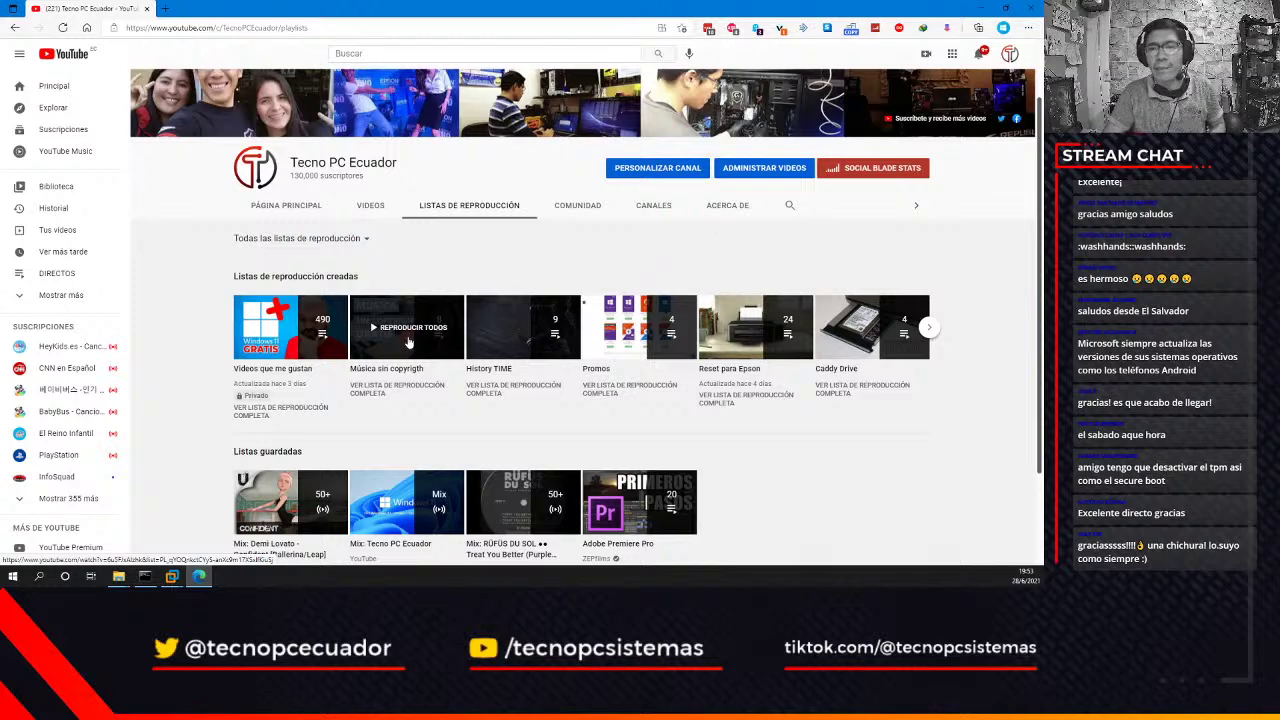
{"action": "left_click", "coordinate": [408, 343]}
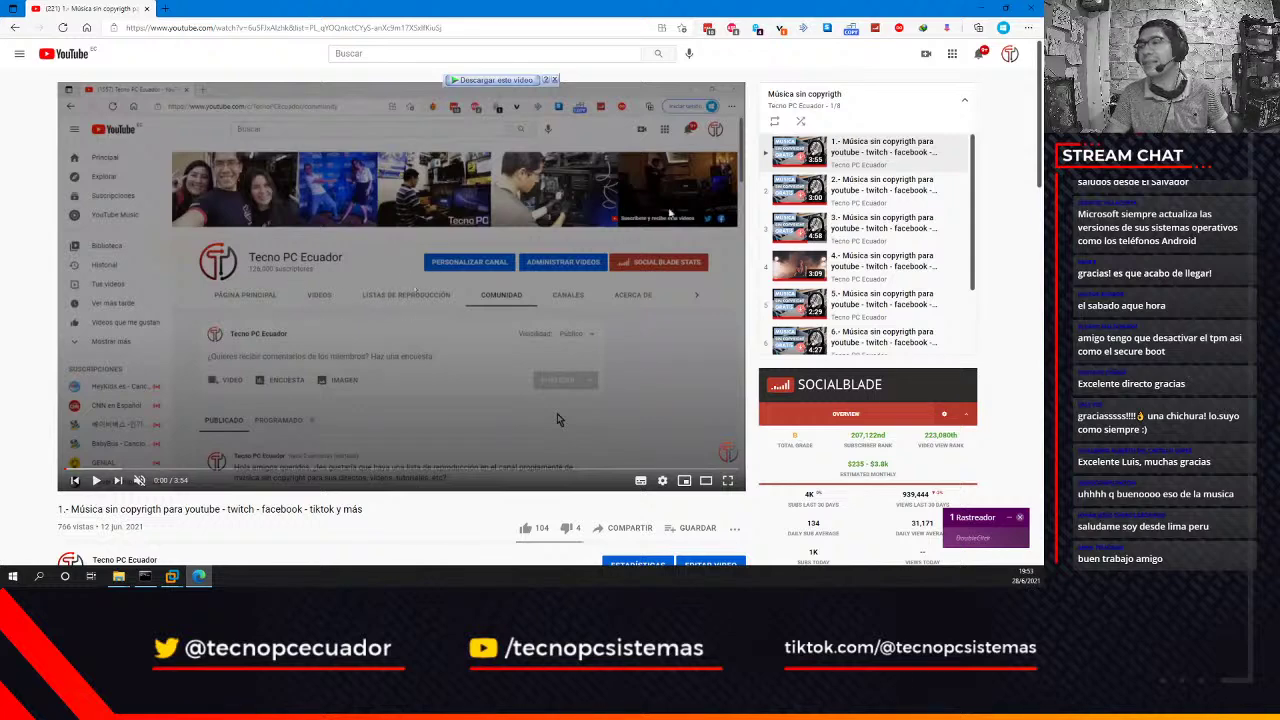
Step: Look through the videos of the "Música sin copyrigth" playlist and close the browser
{"action": "scroll", "coordinate": [865, 245], "scroll_direction": "down", "scroll_amount": 1}
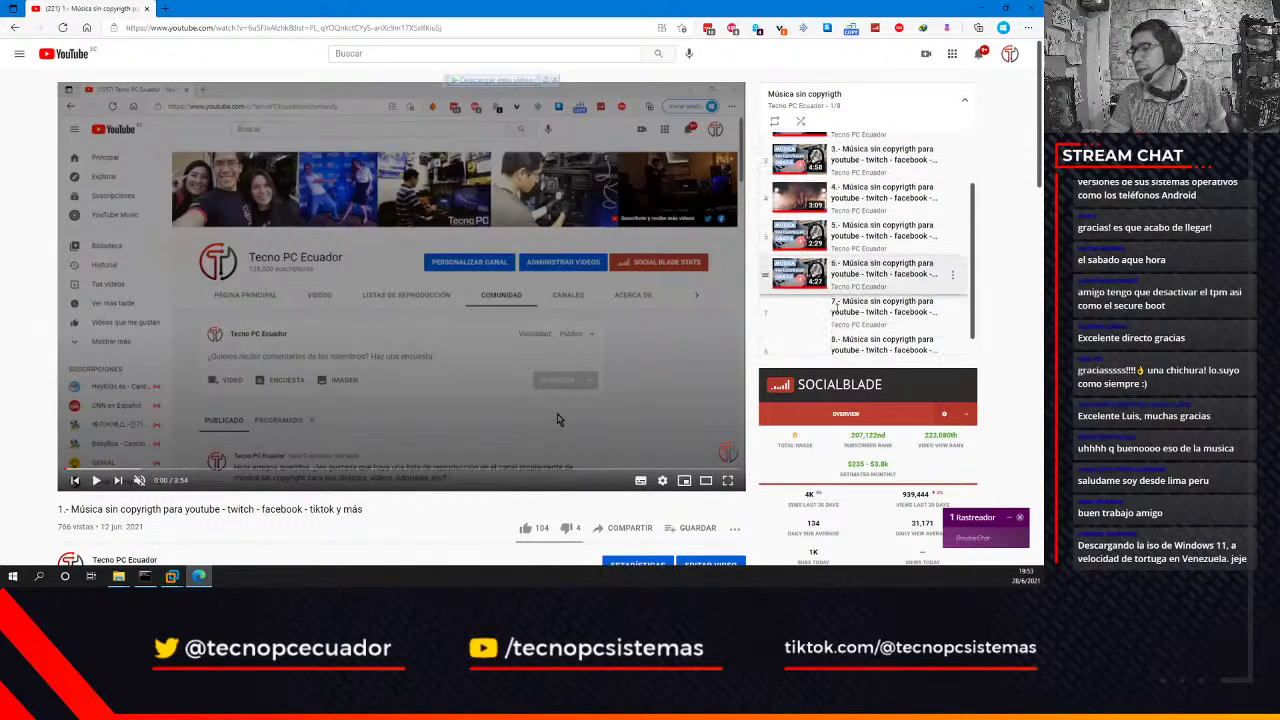
{"action": "scroll", "coordinate": [557, 413], "scroll_direction": "down", "scroll_amount": 5}
{"action": "scroll", "coordinate": [557, 413], "scroll_direction": "up", "scroll_amount": 5}
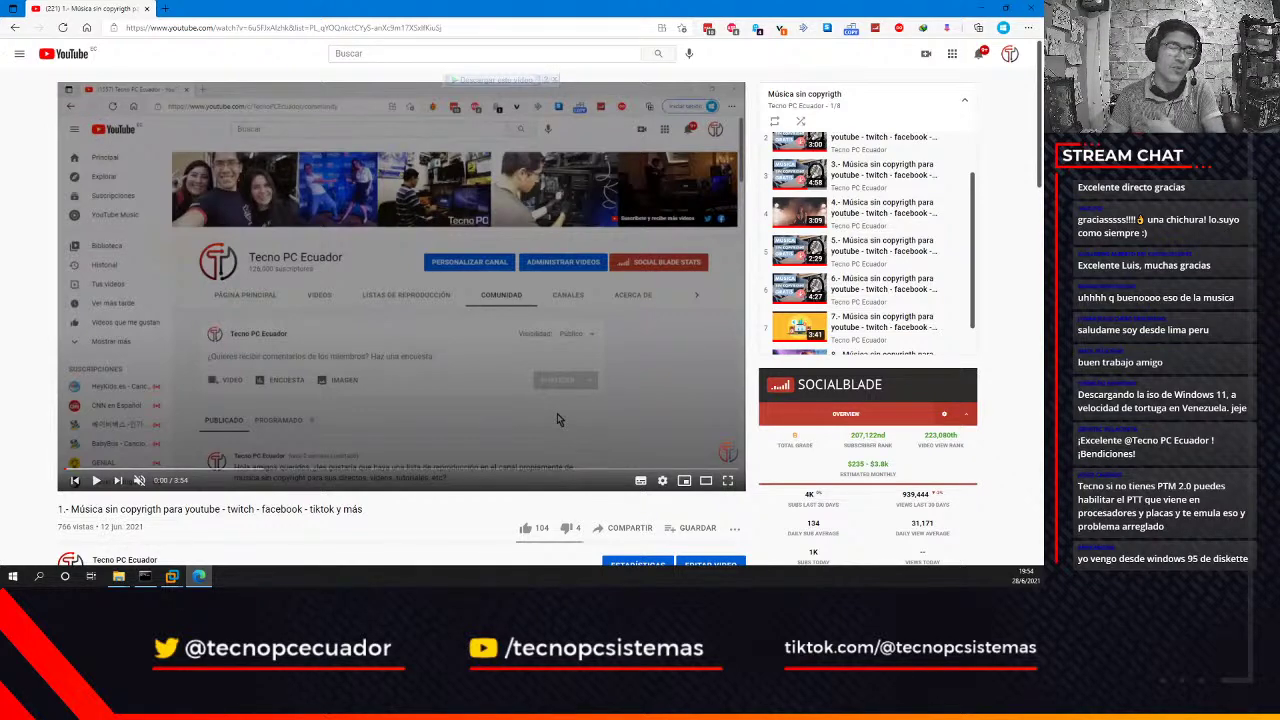
{"action": "left_click", "coordinate": [1032, 10]}
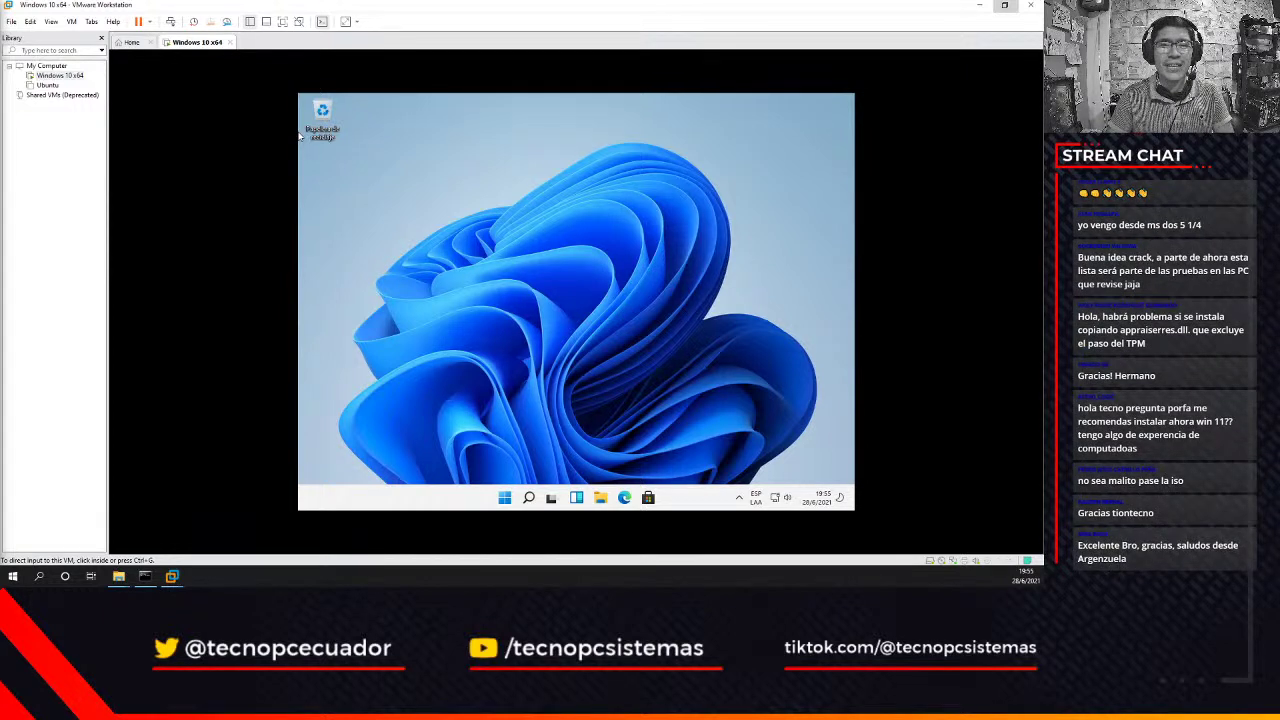
Step: Open a command prompt with cmd in the virtual machine, run winver, and move the Acerca de Windows dialog slightly aside
{"action": "left_click", "coordinate": [536, 421]}
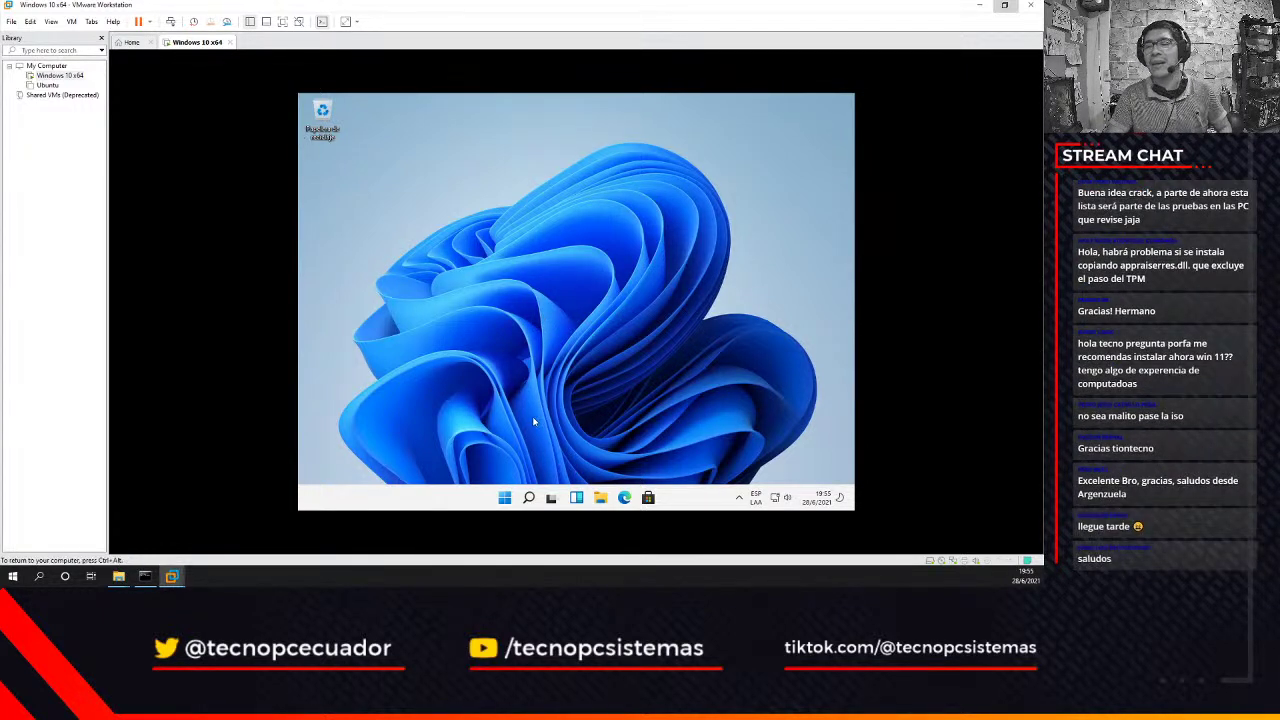
{"action": "key", "text": "super+r"}
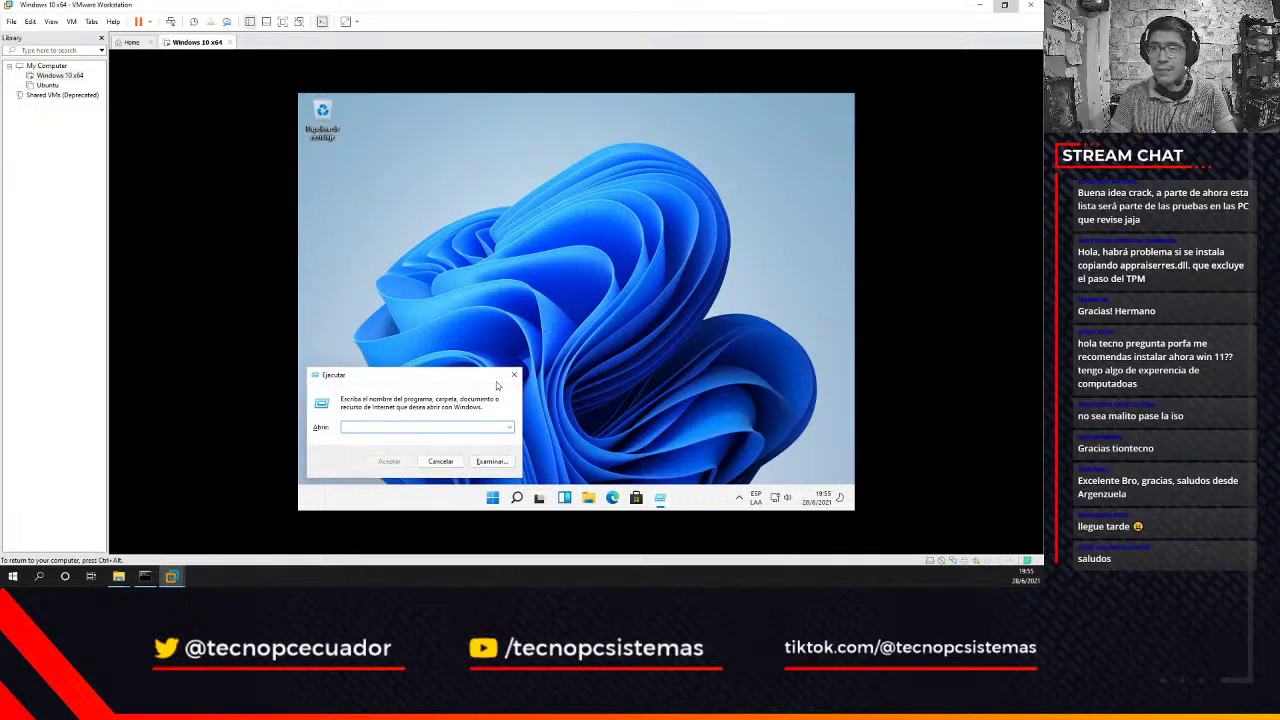
{"action": "type", "text": "cmd"}
{"action": "key", "text": "Return"}
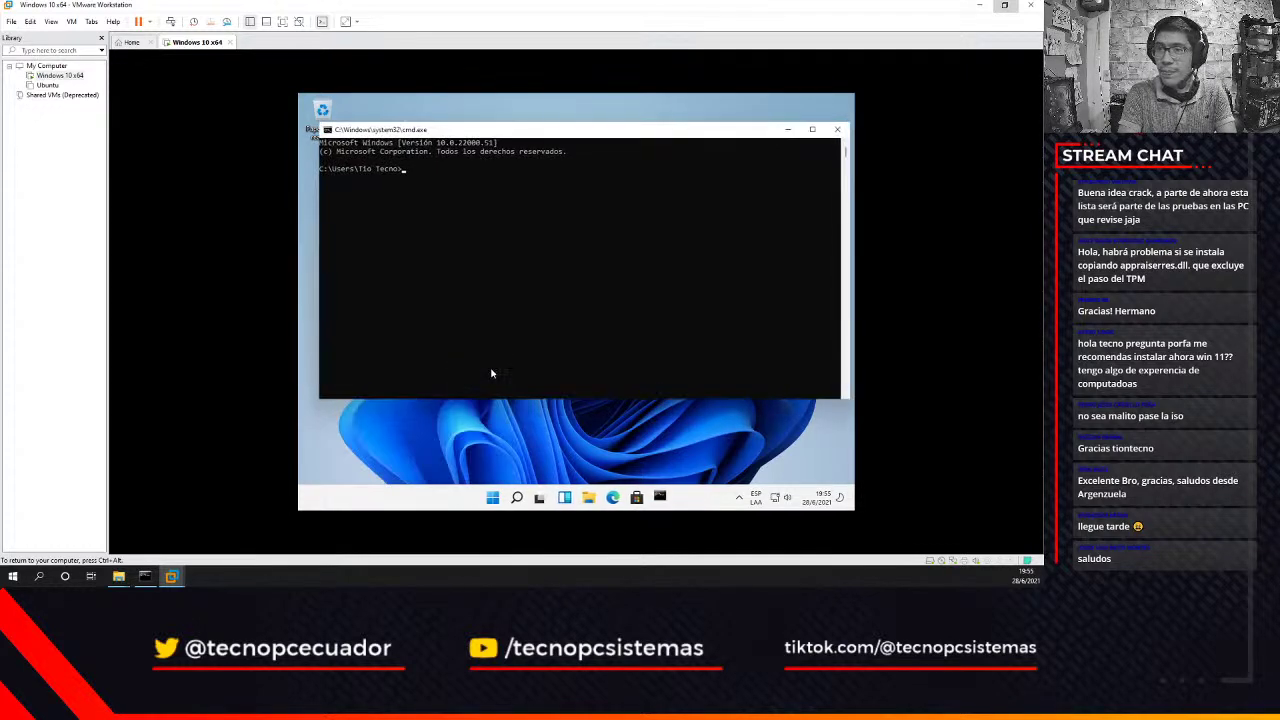
{"action": "type", "text": "winver"}
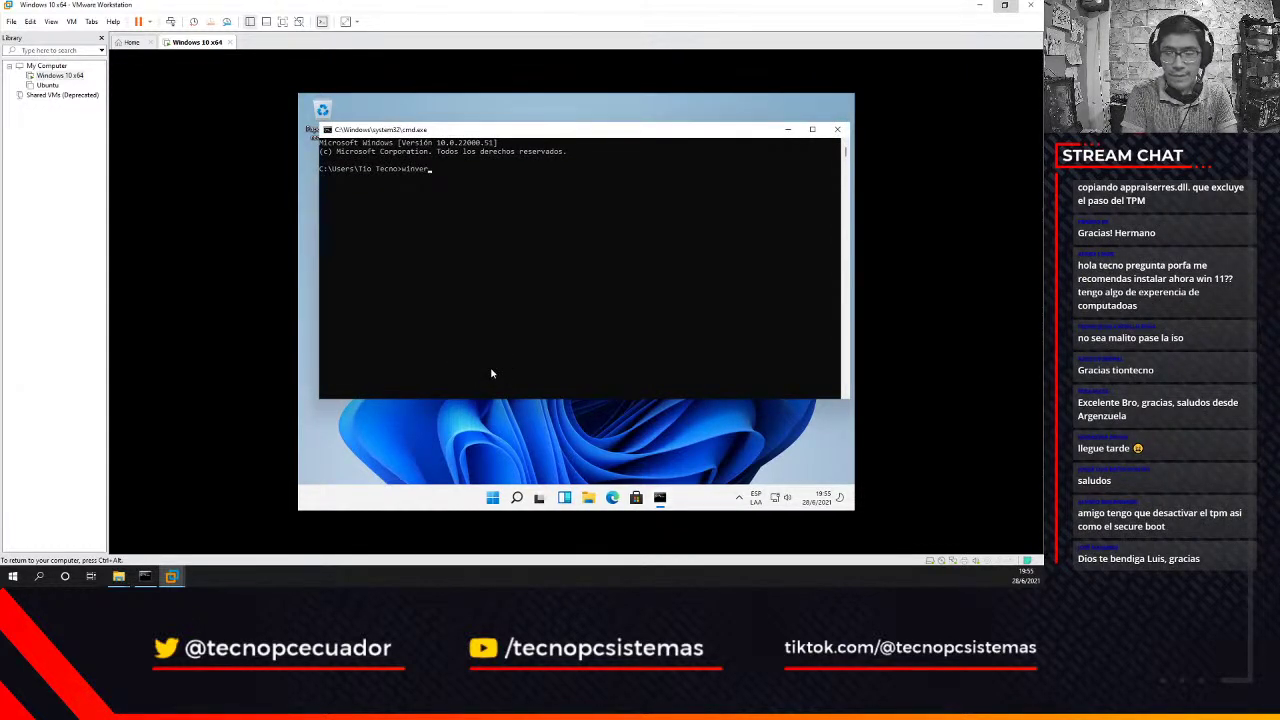
{"action": "key", "text": "Return"}
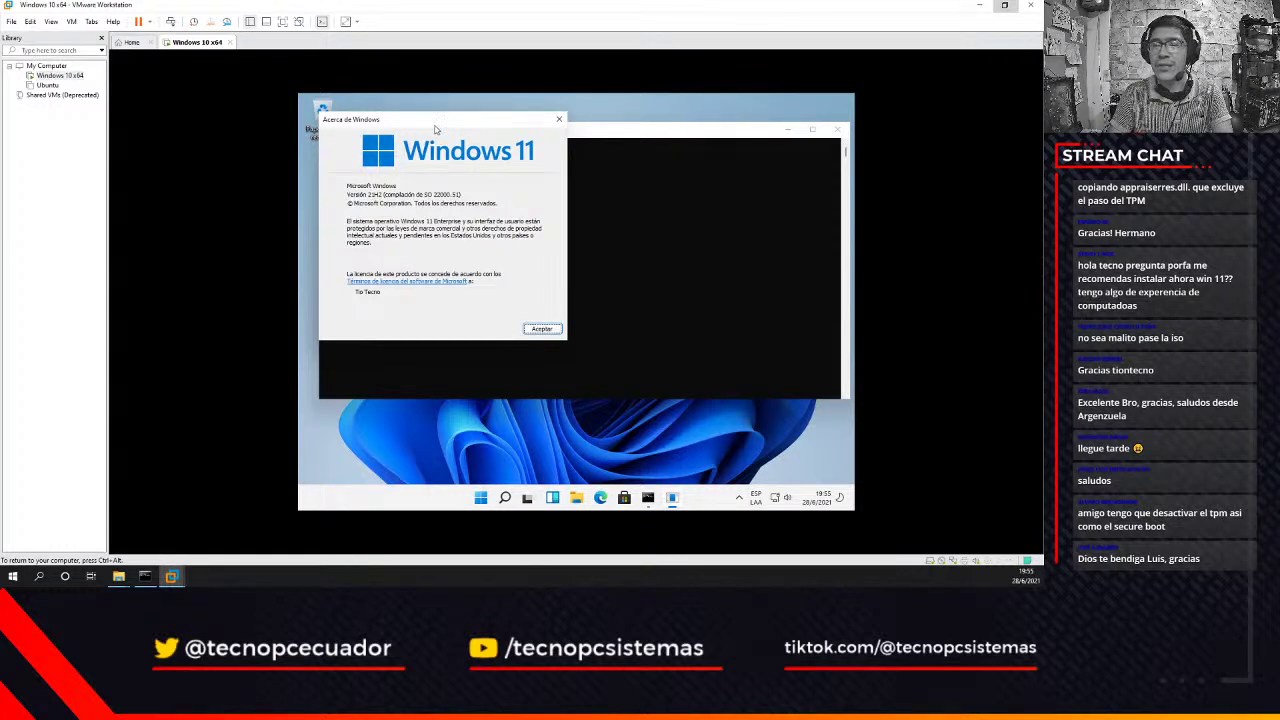
{"action": "left_click_drag", "start_coordinate": [439, 126], "coordinate": [430, 117]}
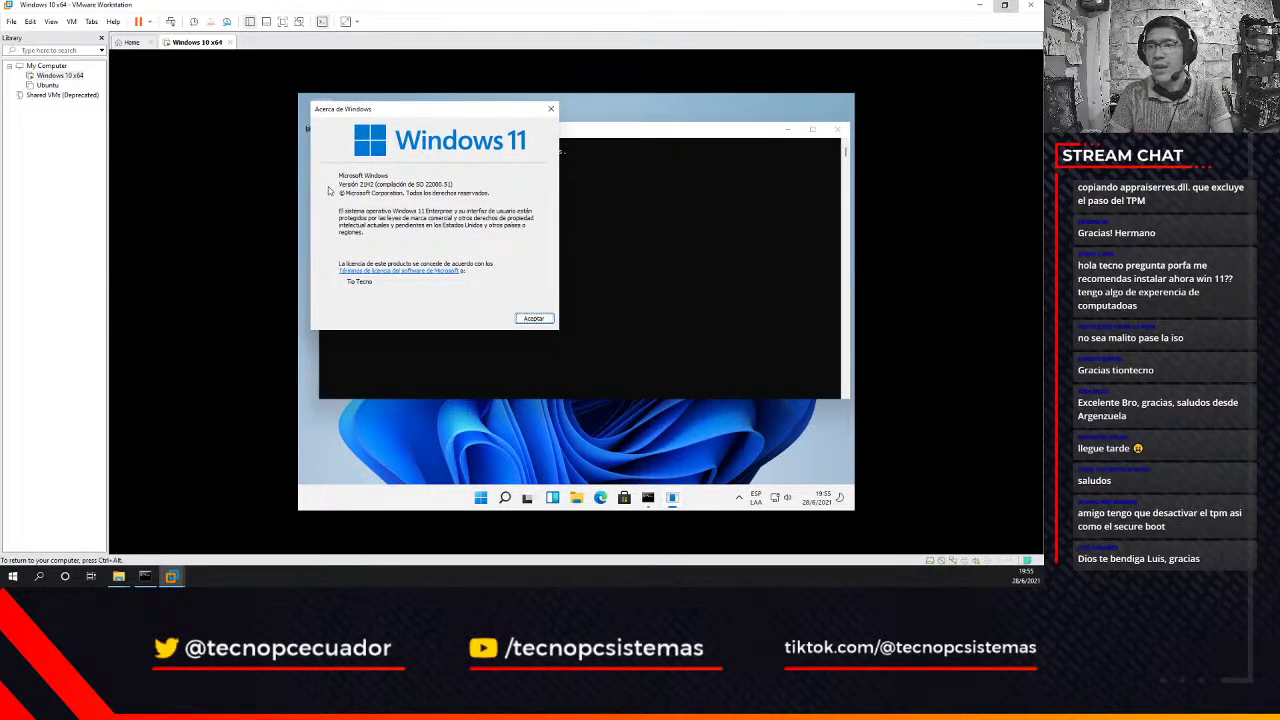